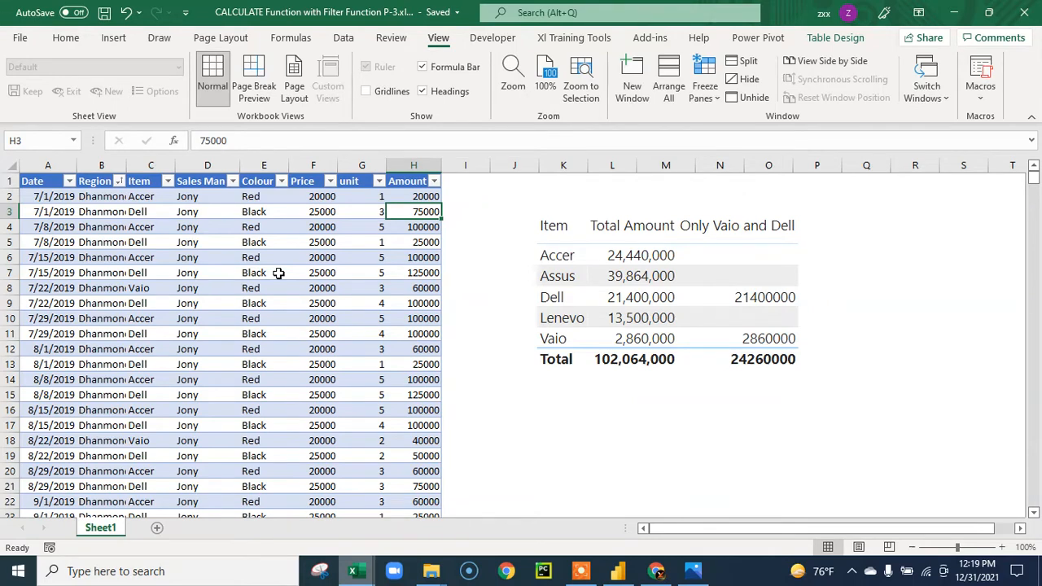
Switch from the Excel workbook to Power BI Desktop and open the Quires & Examples report page.
click(279, 272)
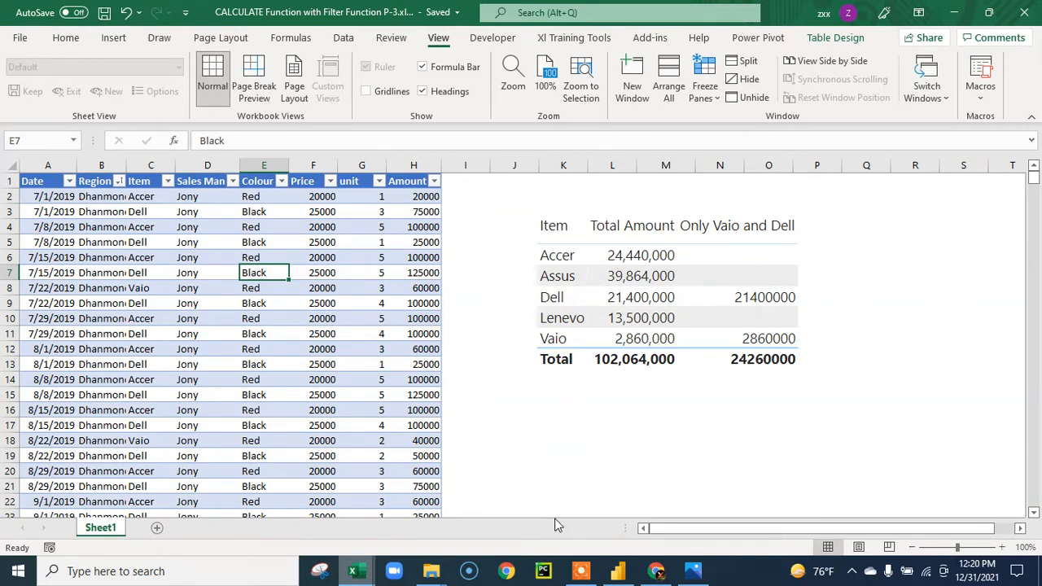
click(617, 570)
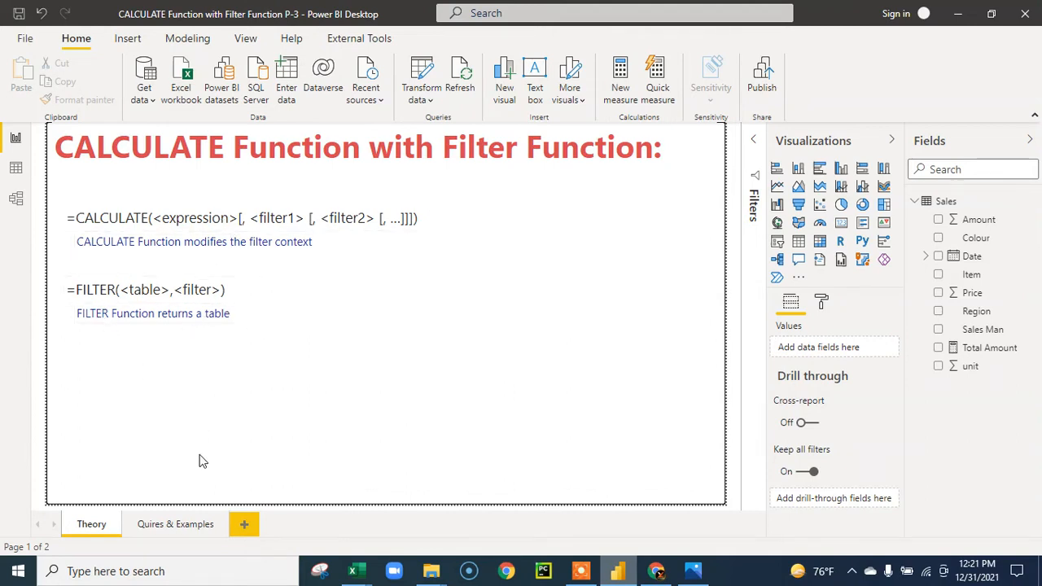
click(175, 525)
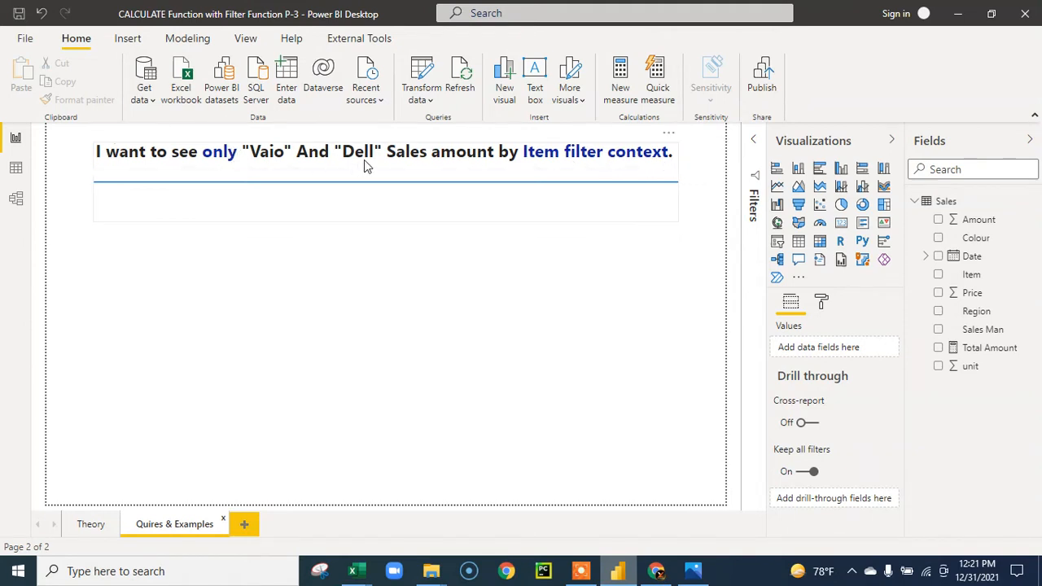
click(349, 339)
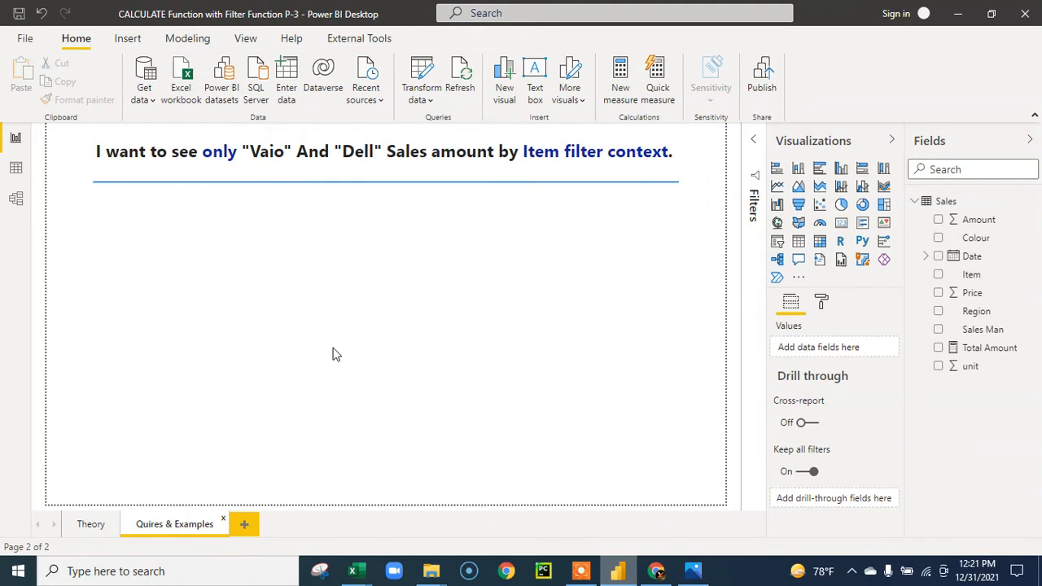
click(402, 333)
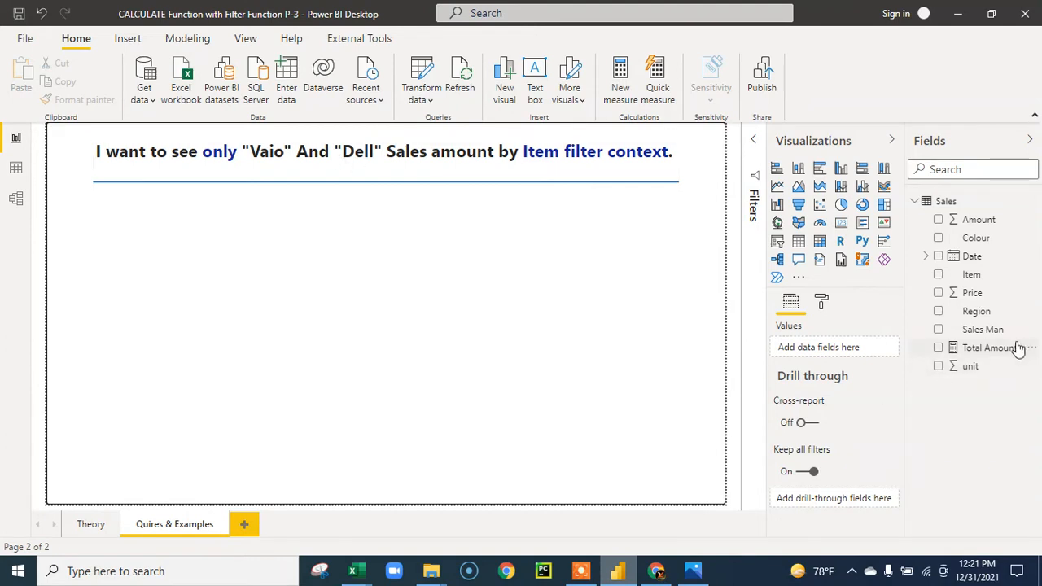
Review the Total Amount measure's formula against the Amount column of the sales data in the Excel workbook, returning to the report.
click(987, 349)
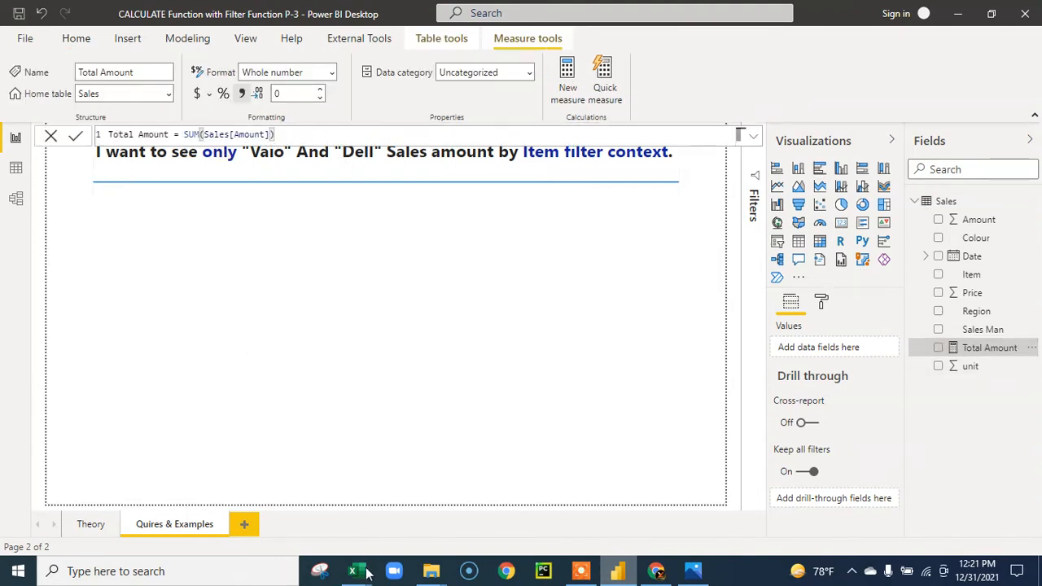
mouse_move(355, 574)
click(526, 506)
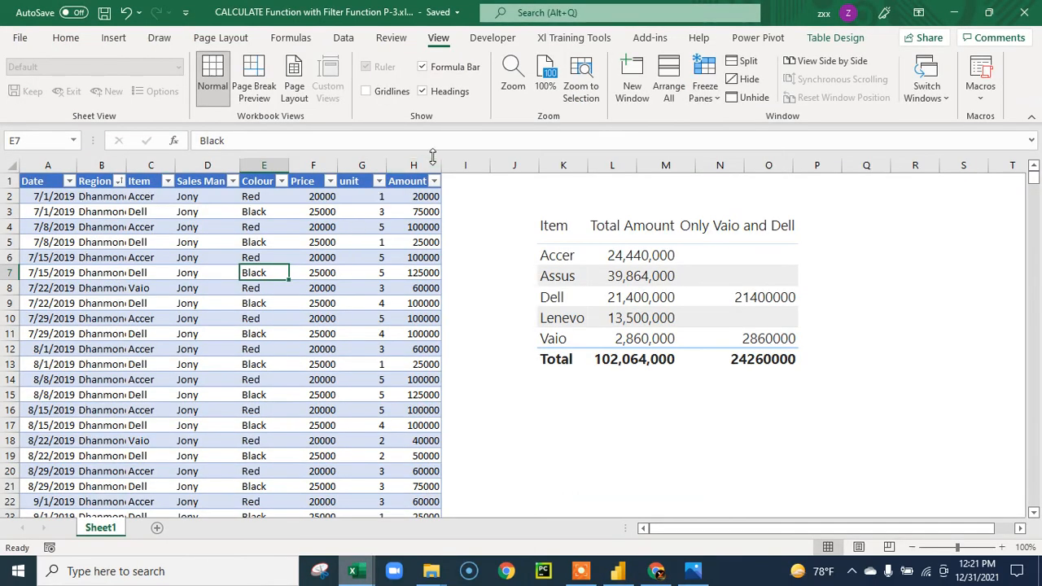
click(625, 565)
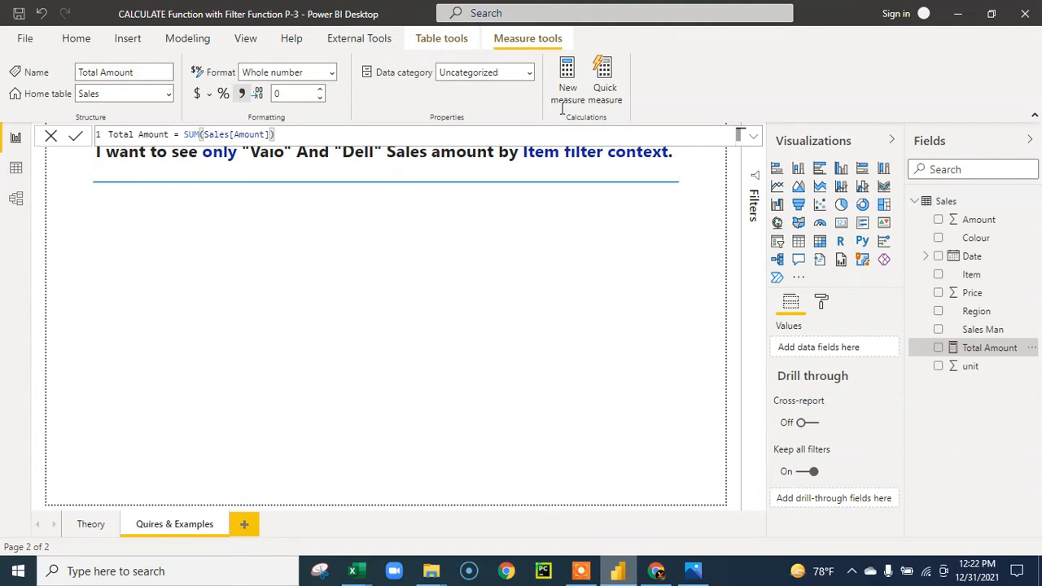
click(583, 428)
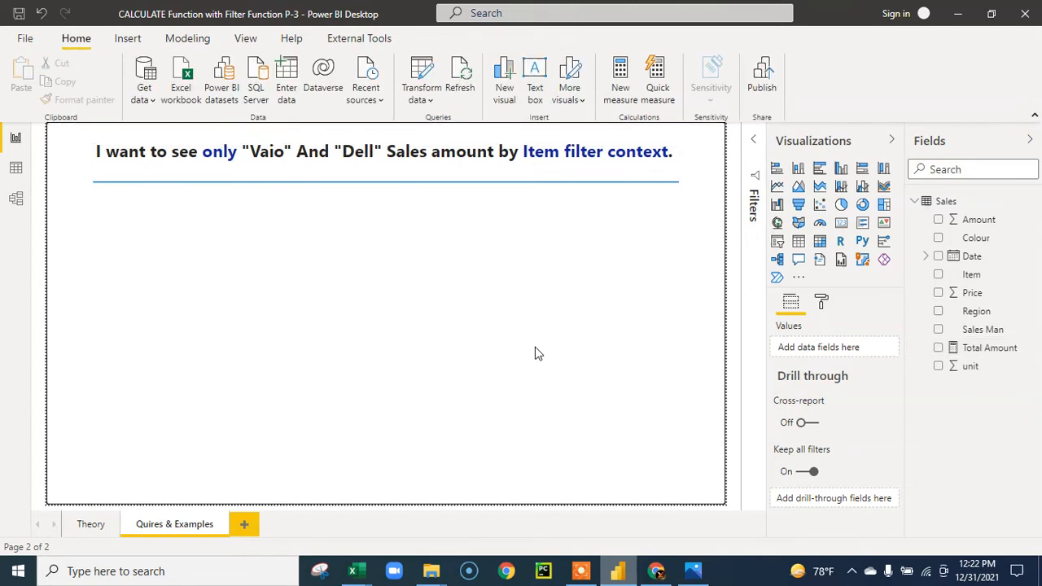
Create a measure named Sales only vaio & Dell and start its formula with CALCULATE([Total Amount],.
click(620, 84)
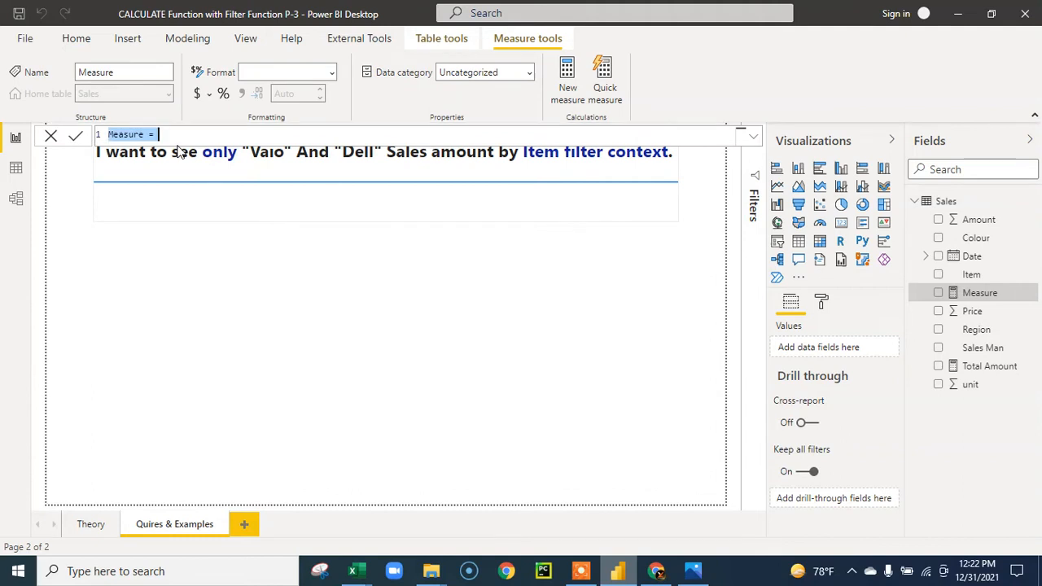
text(Sales only vaio &)
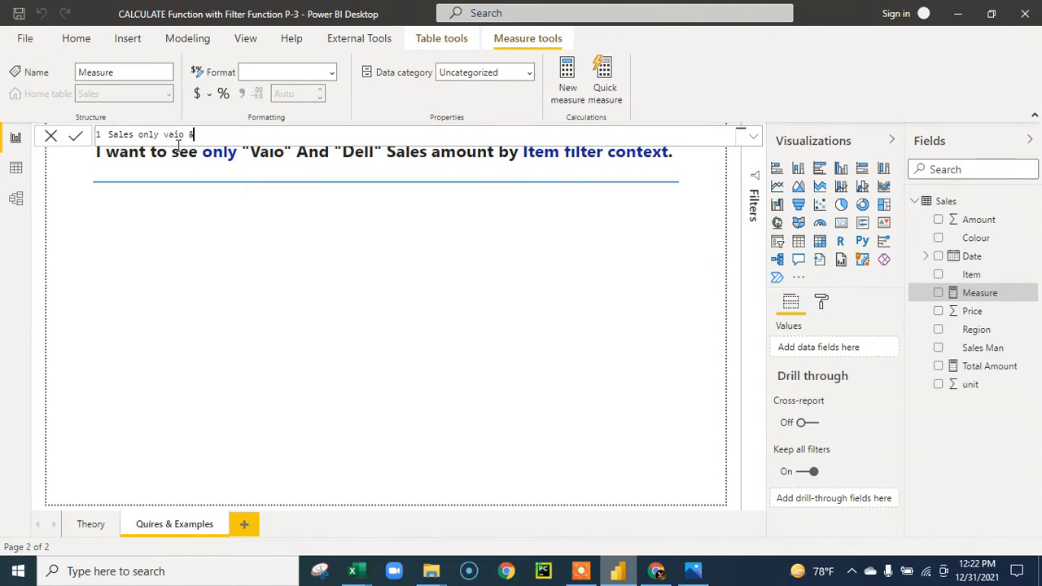
text(Dell=cALCULATE()
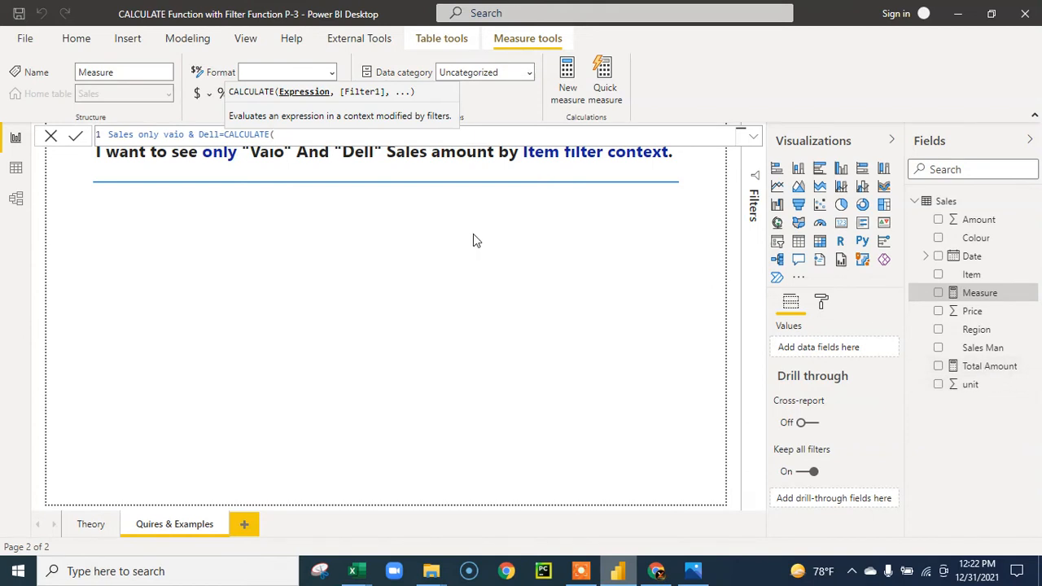
text(tot)
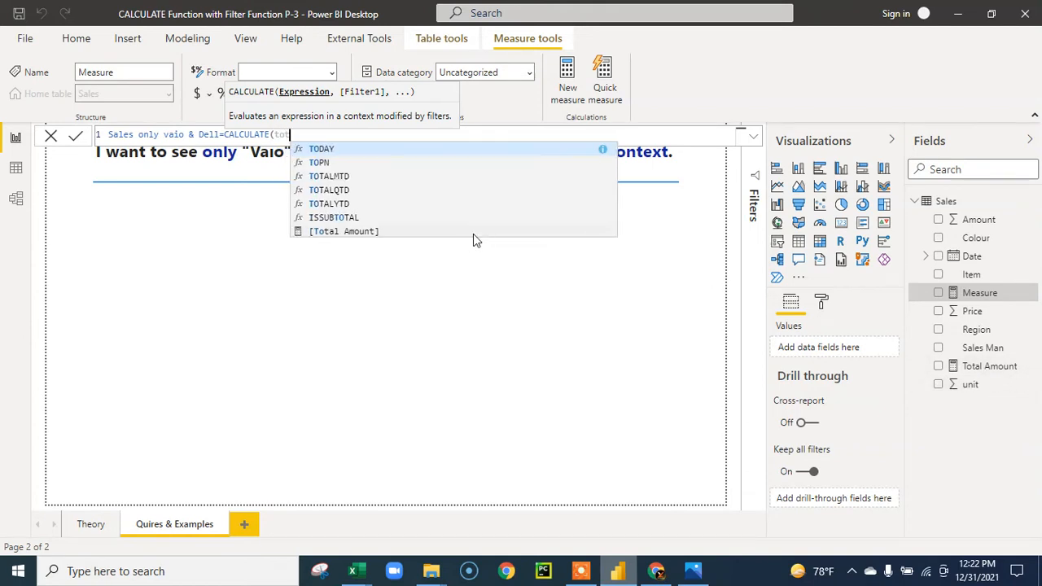
key(Down)
key(Down)
key(Down)
key(Down)
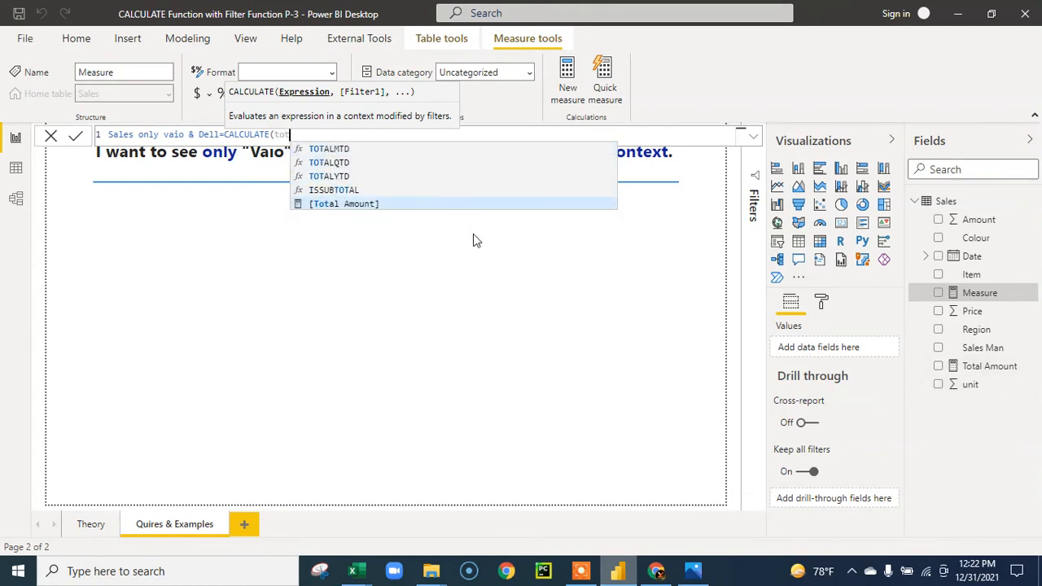
key(Tab)
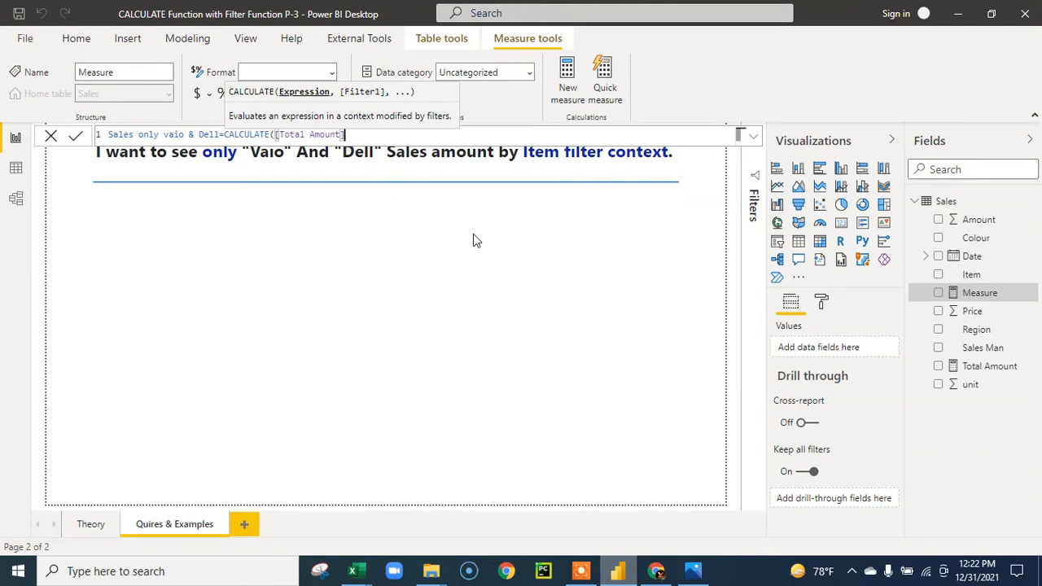
text(,)
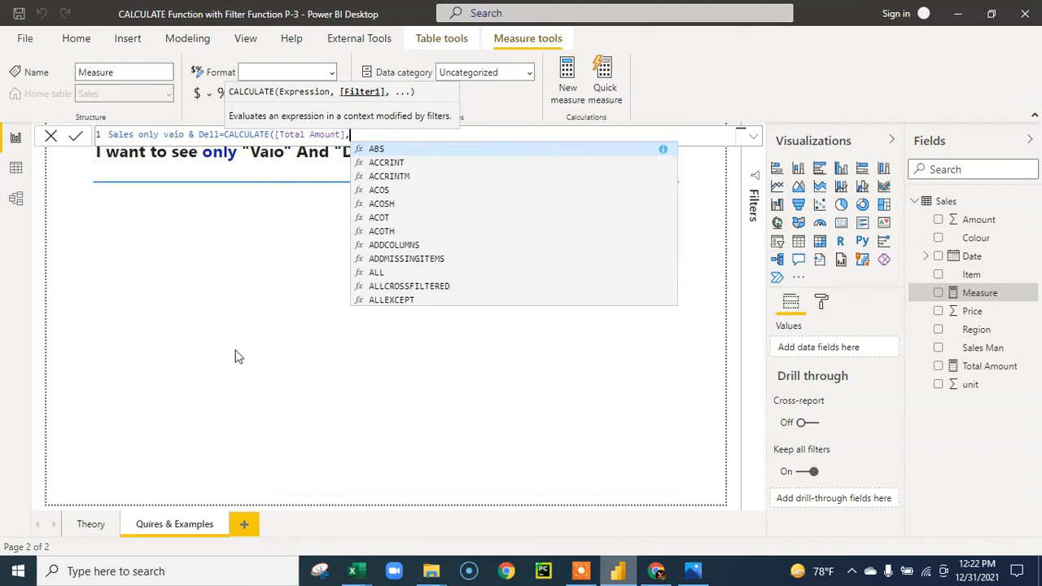
key(Escape)
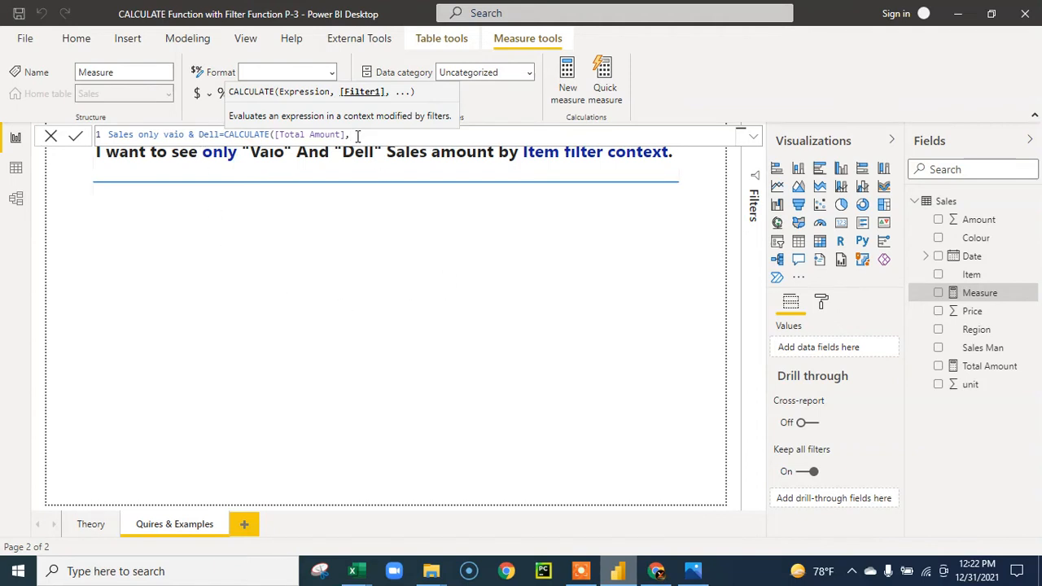
Add a FILTER function over the Sales table as the filter argument of the CALCULATE formula.
text(fil)
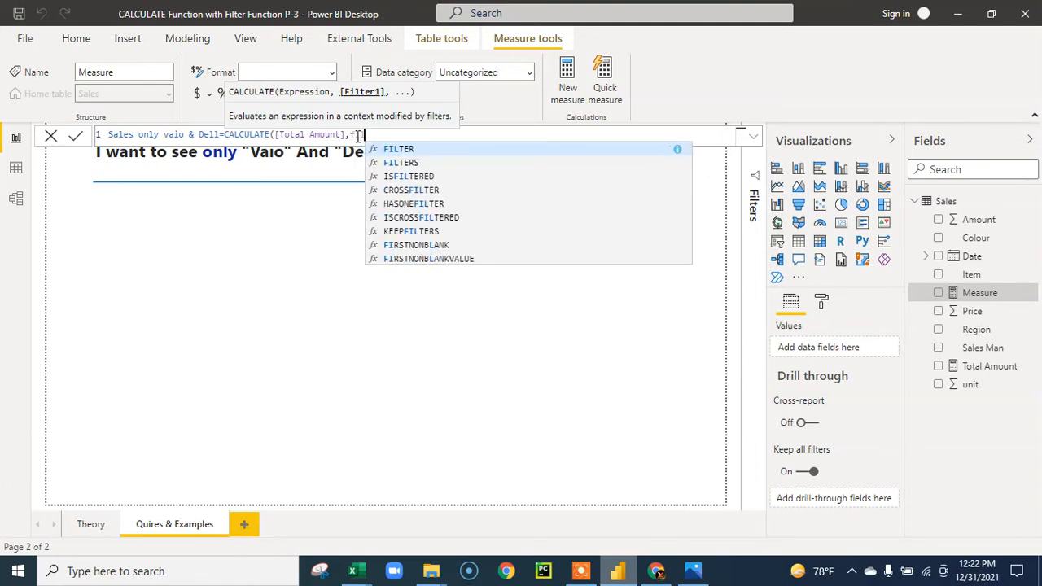
key(Tab)
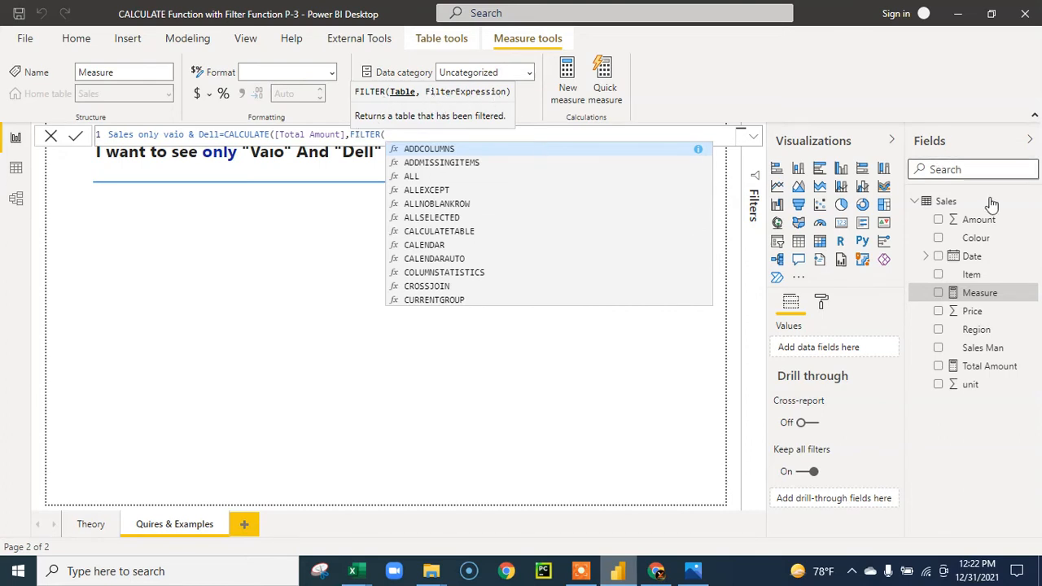
text(sal)
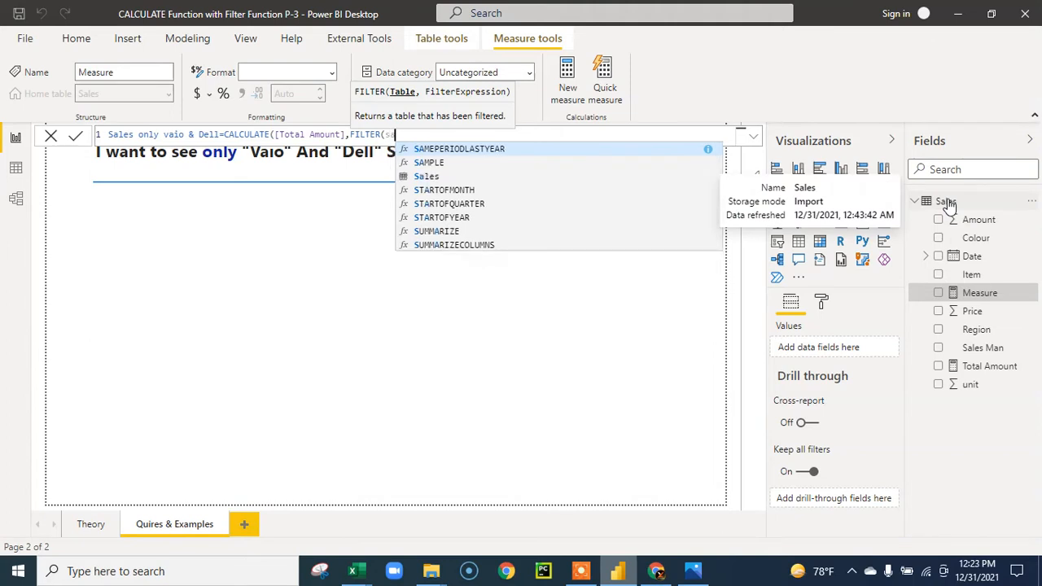
key(Down)
key(Down)
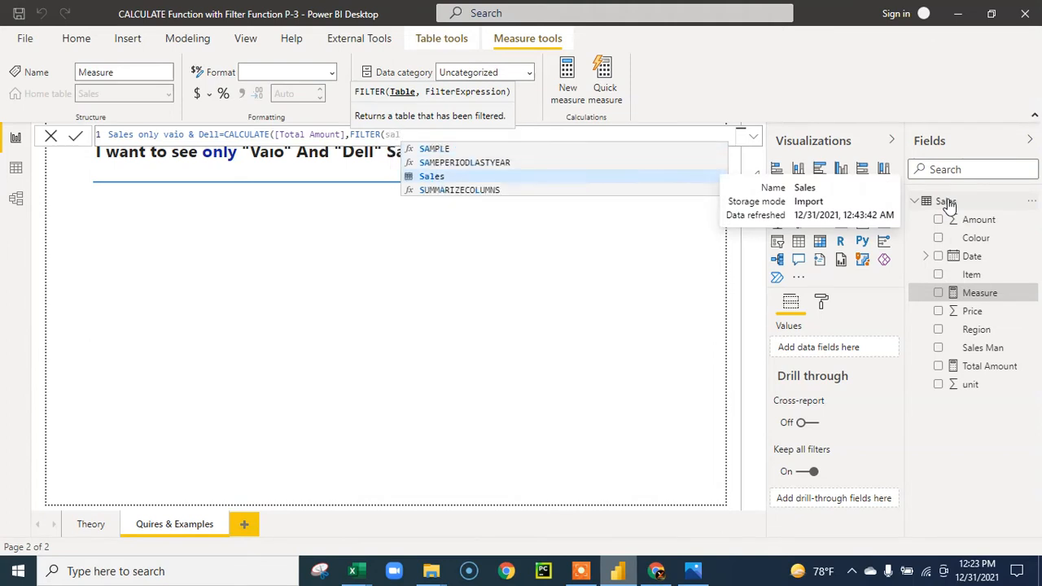
key(Tab)
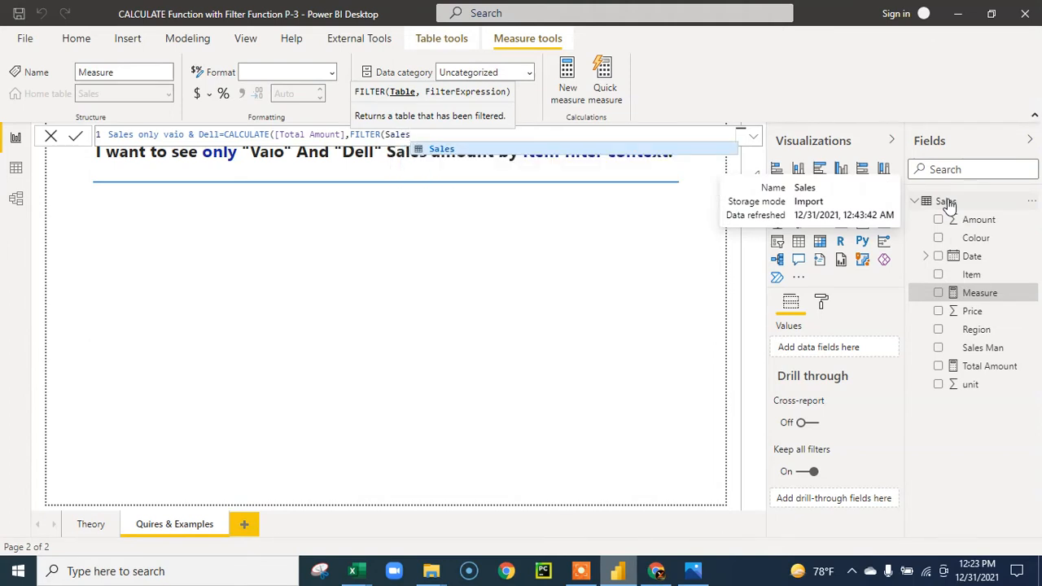
text(,)
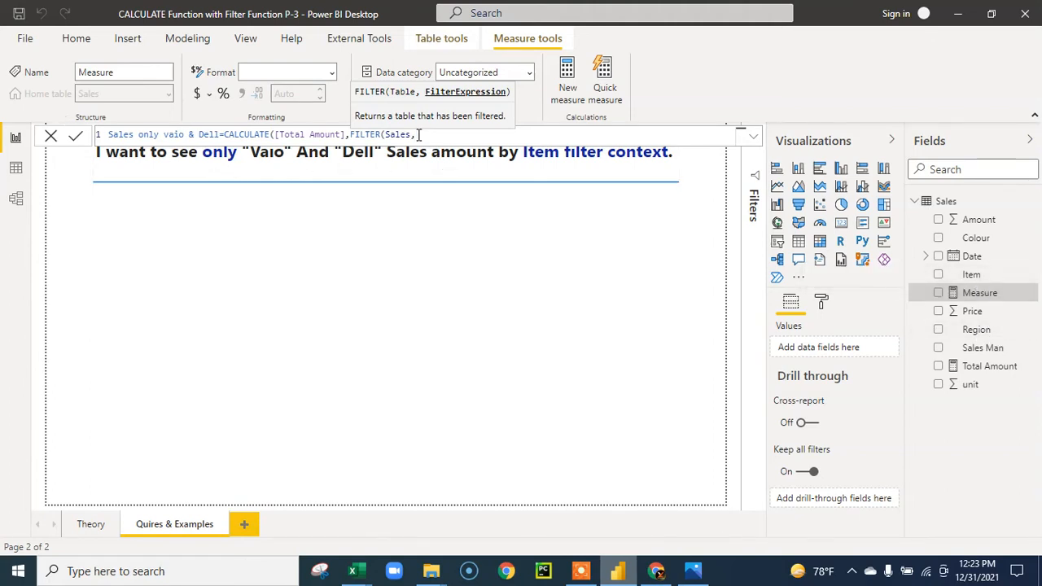
Enter Sales[Item]="Vaio" as the first condition of the FILTER expression.
text(Item)
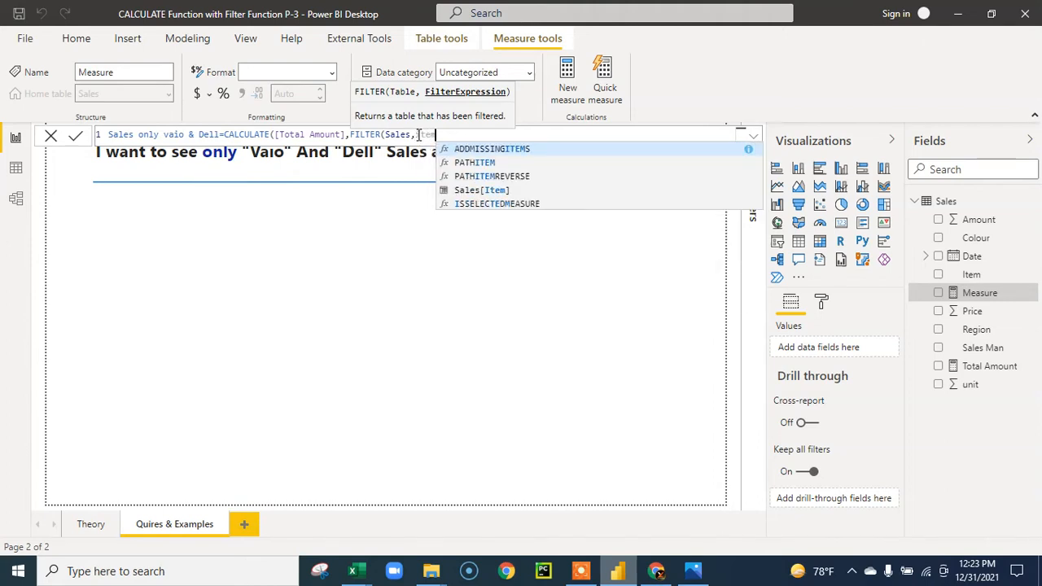
key(Down)
key(Down)
key(Down)
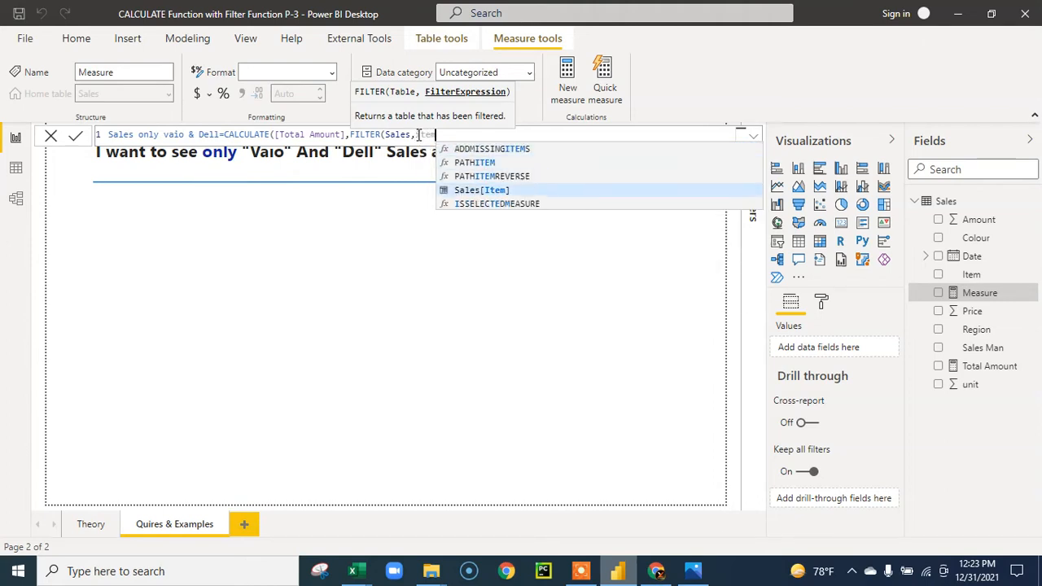
key(Tab)
text(=)
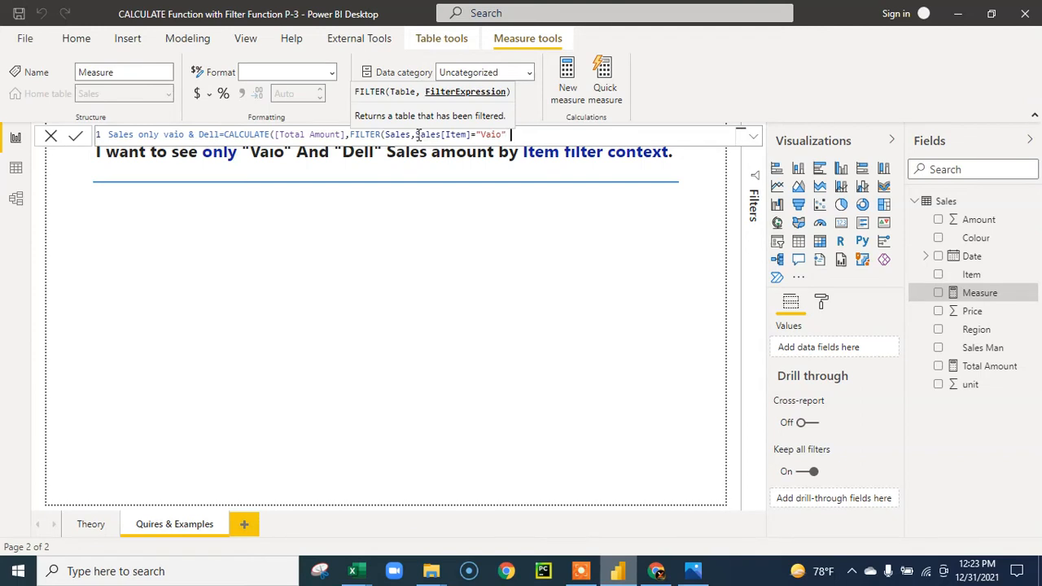
Add the alternative condition || Sales[Item]="Dell" to the filter, close both functions and commit the measure.
text(|| )
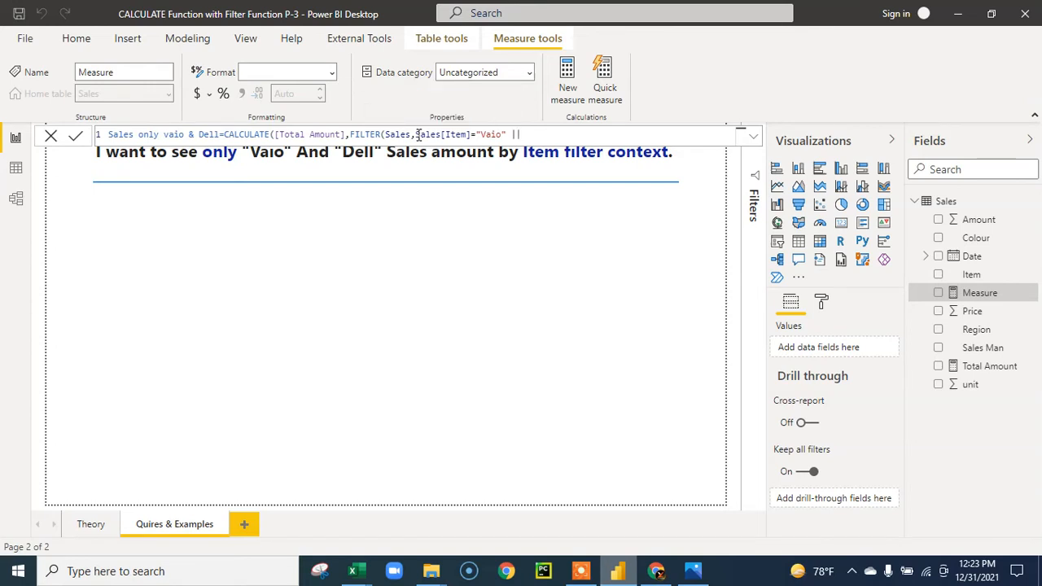
text(item)
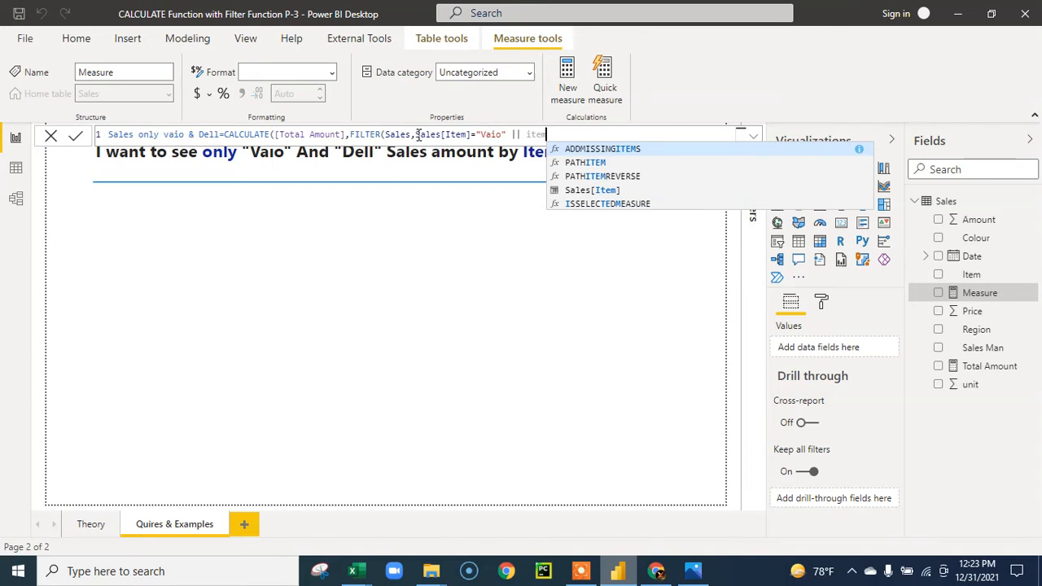
key(Down)
key(Down)
key(Down)
key(Tab)
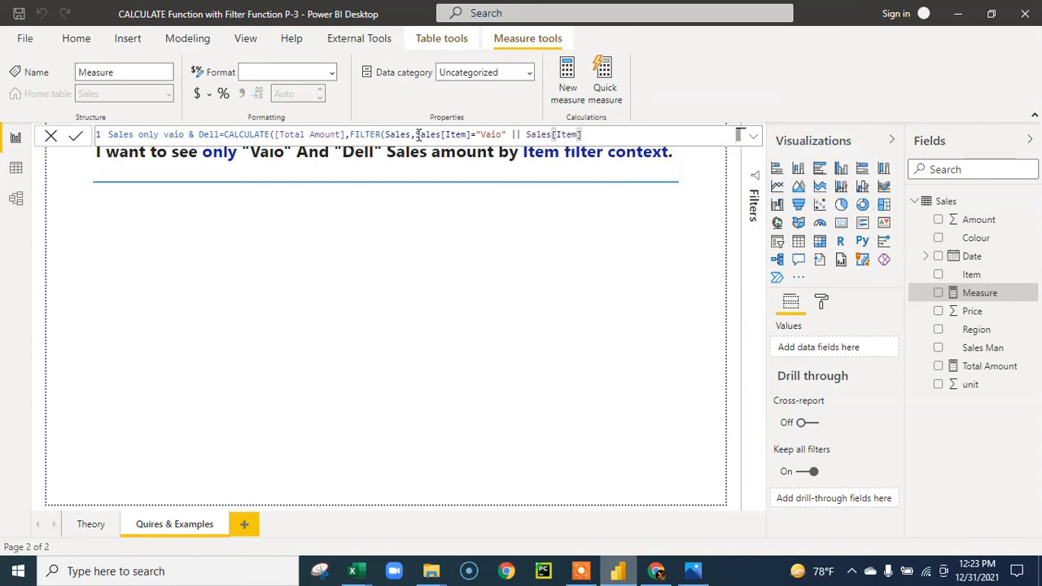
text(="Dell)
key(Return)
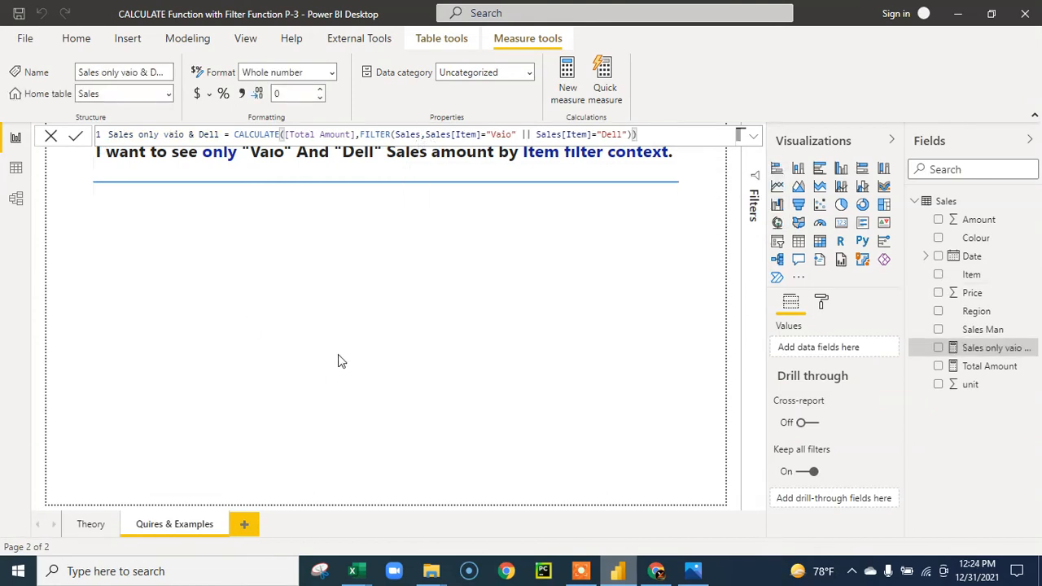
Insert a table visual showing Item and the Sales only vaio & Dell measure, and make it taller.
click(376, 325)
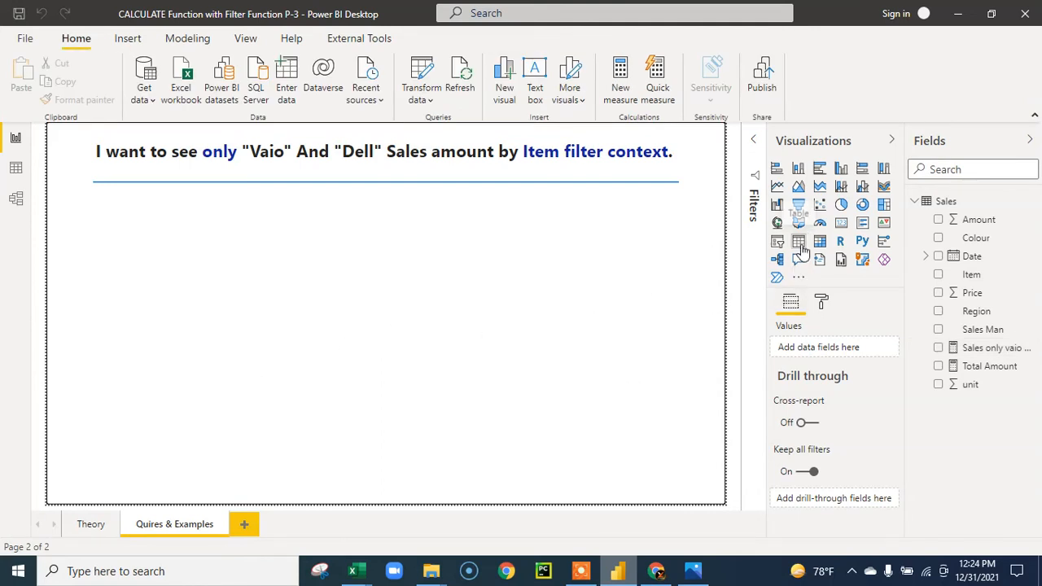
click(798, 241)
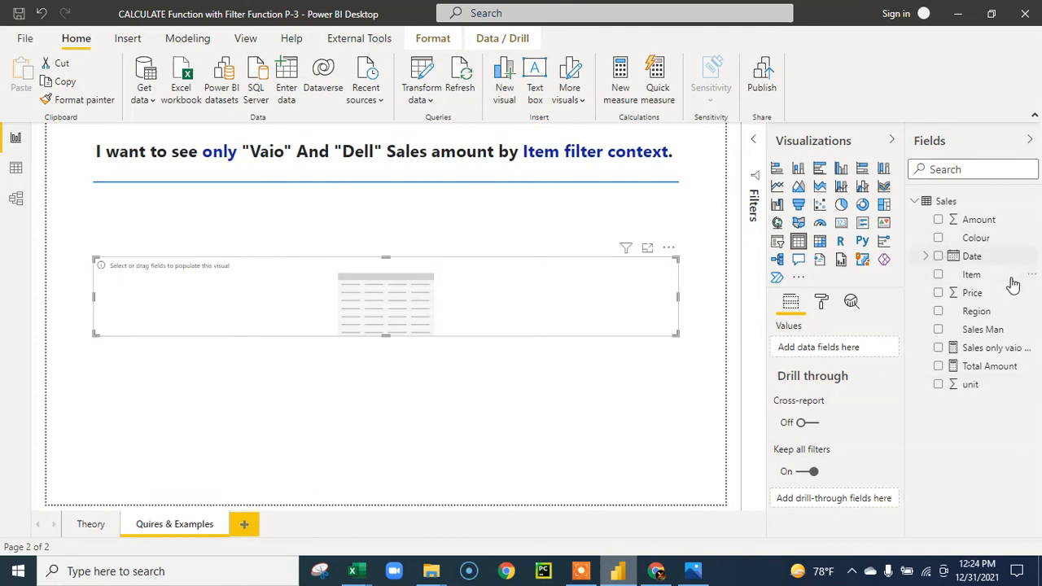
click(938, 275)
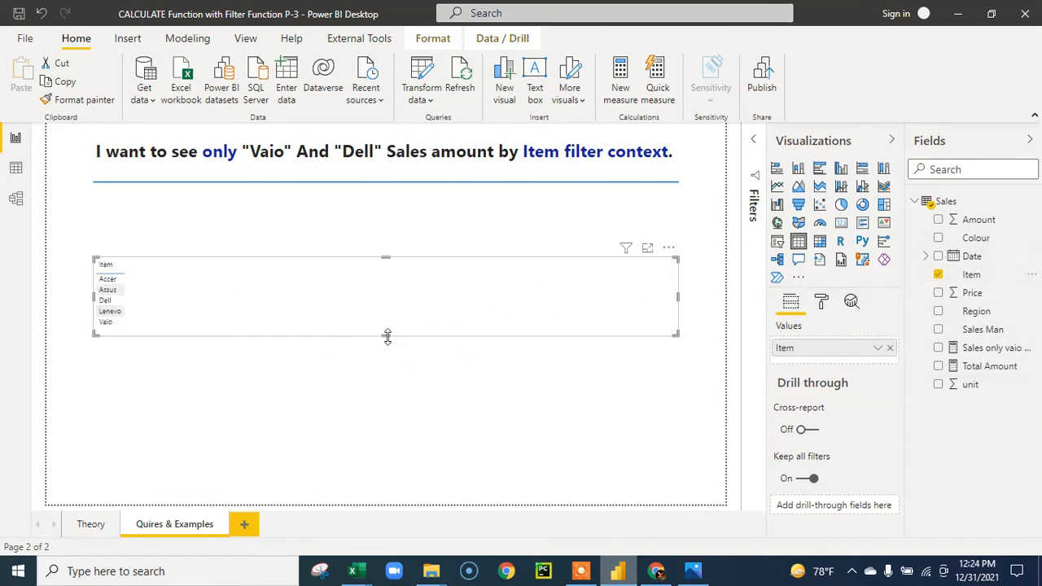
drag(388, 335, 398, 402)
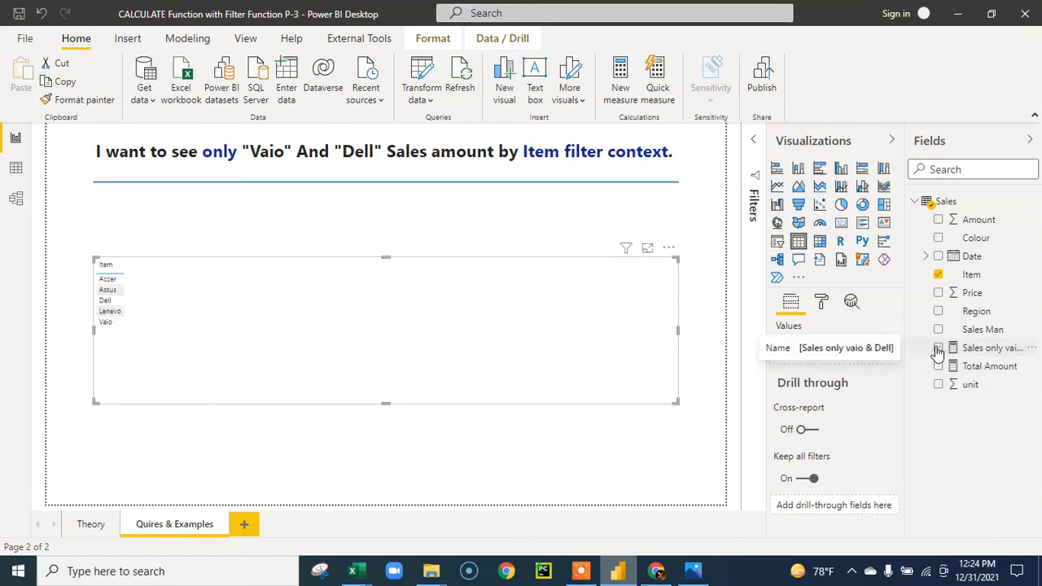
click(938, 348)
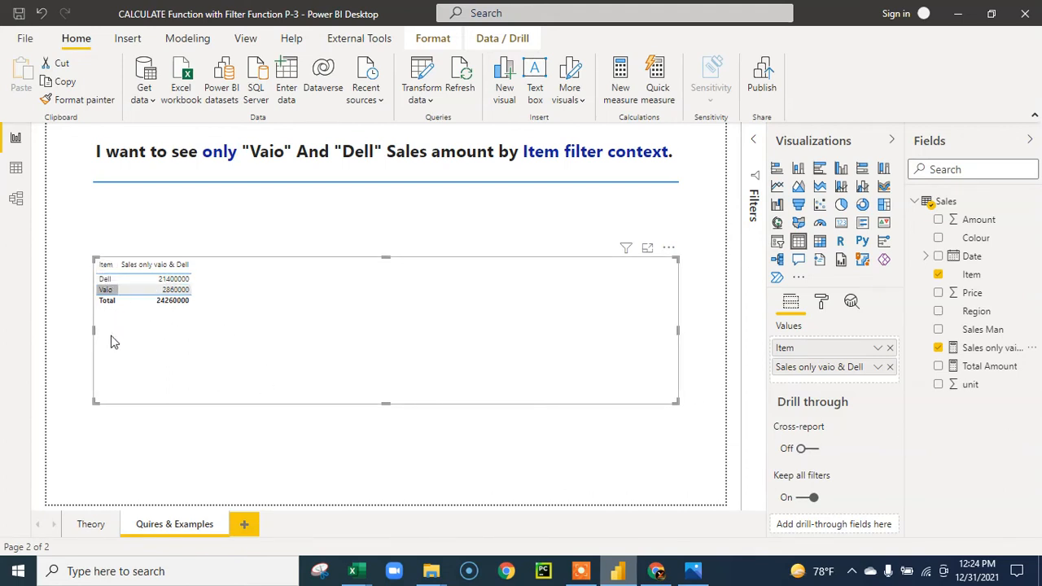
Add Total Amount to the table between Item and Sales only vaio & Dell, and place the narrowed table centrally below the heading line.
click(939, 366)
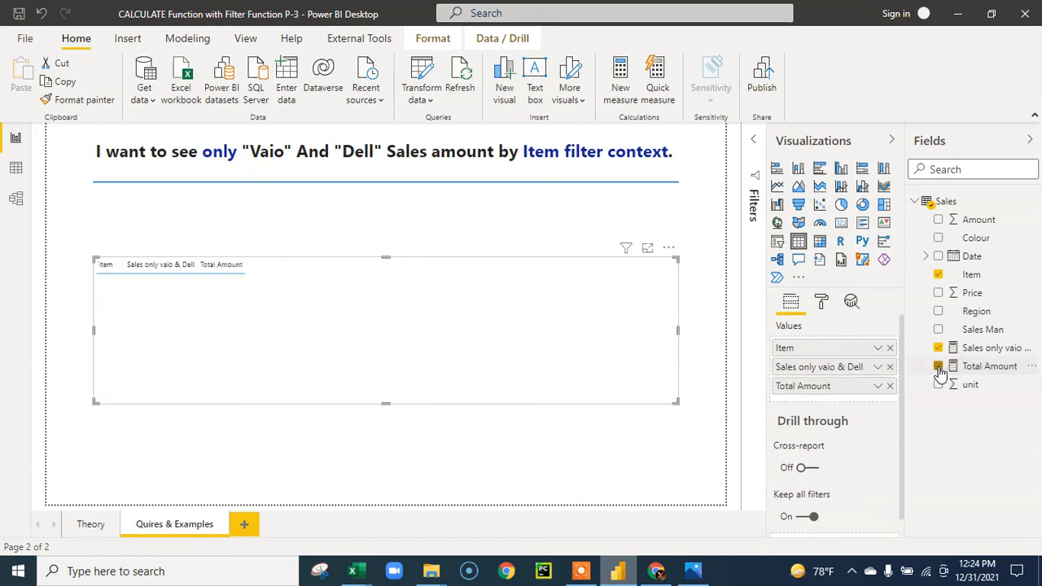
drag(801, 388, 801, 366)
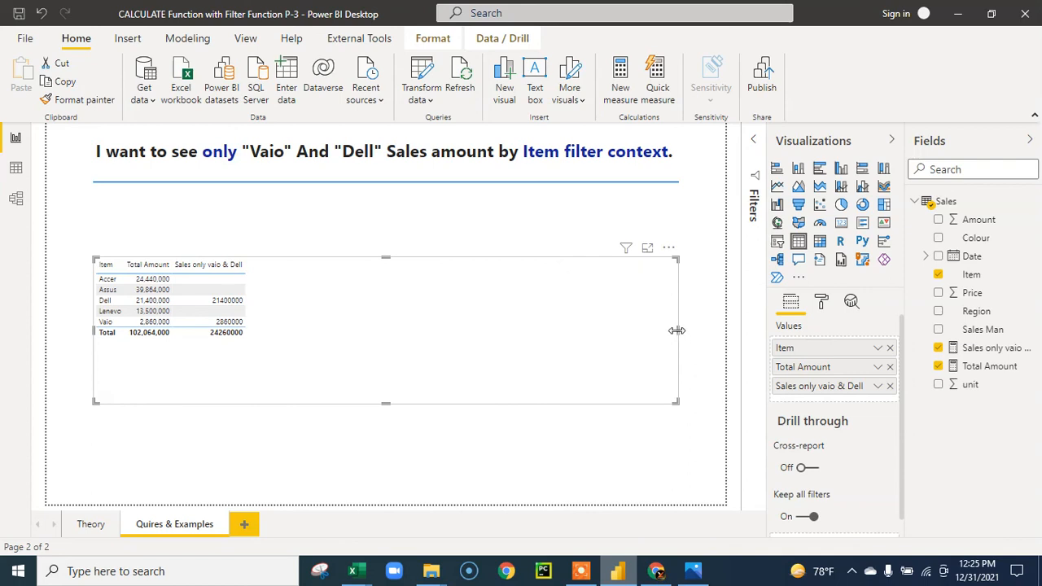
drag(677, 330, 311, 341)
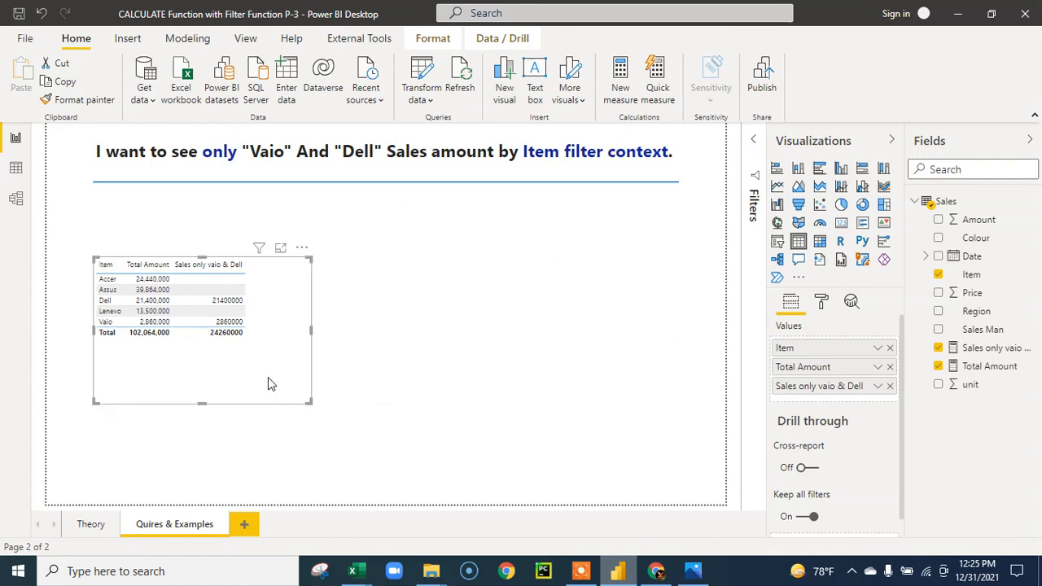
drag(271, 385, 455, 320)
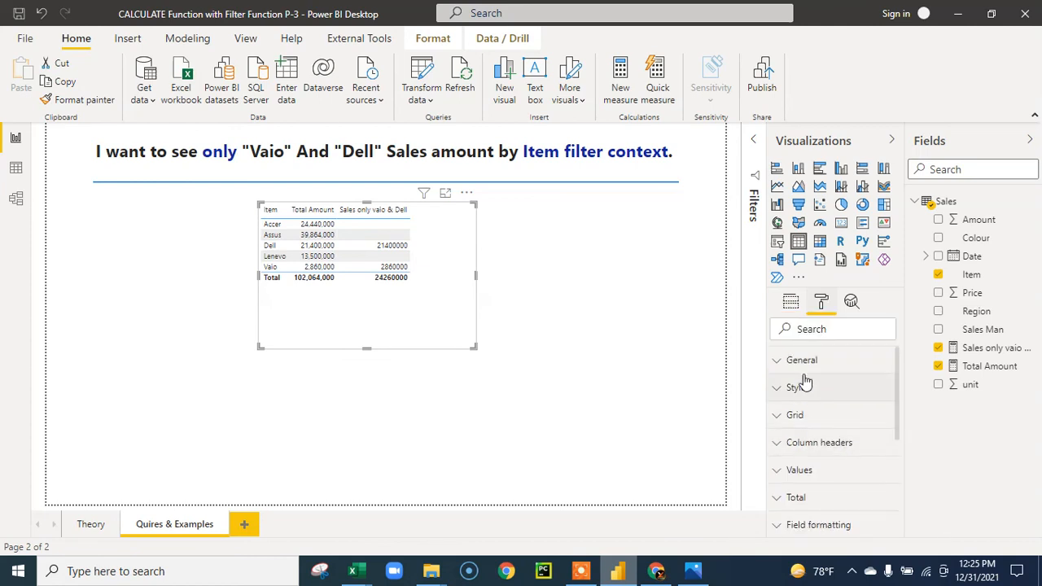
Set the table's grid text size to 16 pt and enlarge the visual so all three columns fit.
click(802, 363)
click(801, 363)
scroll(855, 478, down, 5)
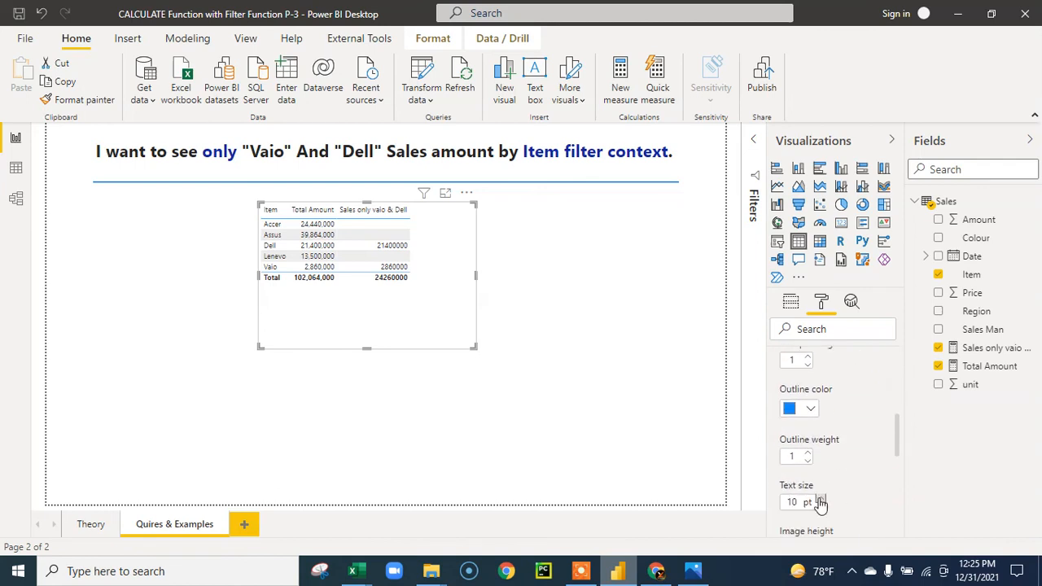
click(820, 499)
click(820, 499)
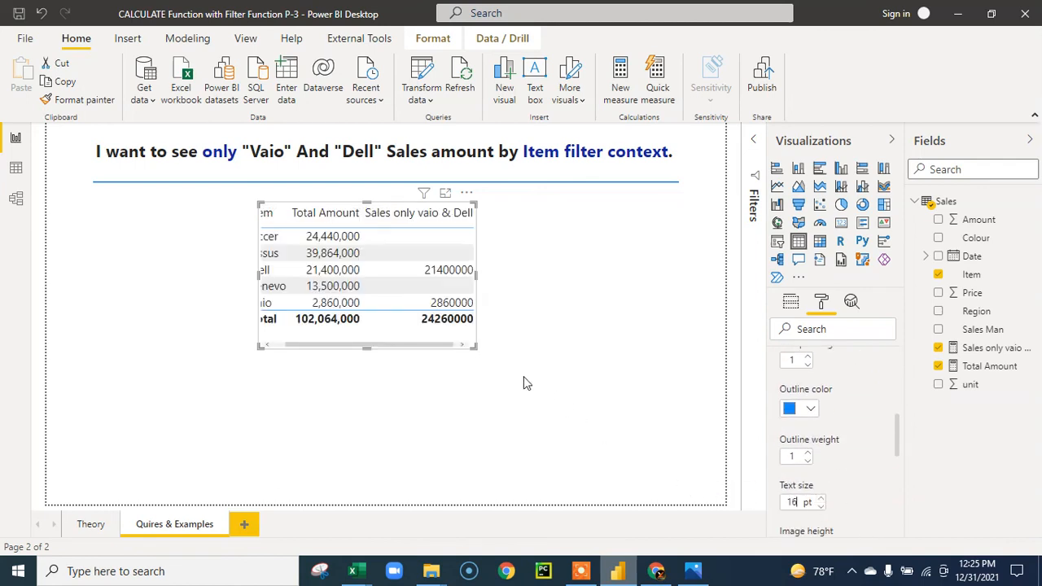
drag(474, 348, 565, 370)
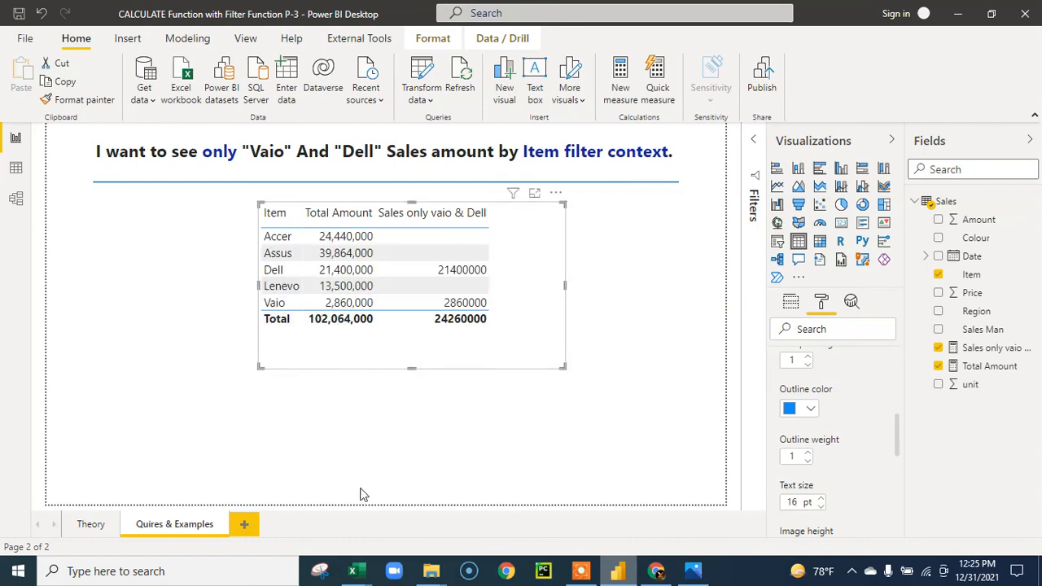